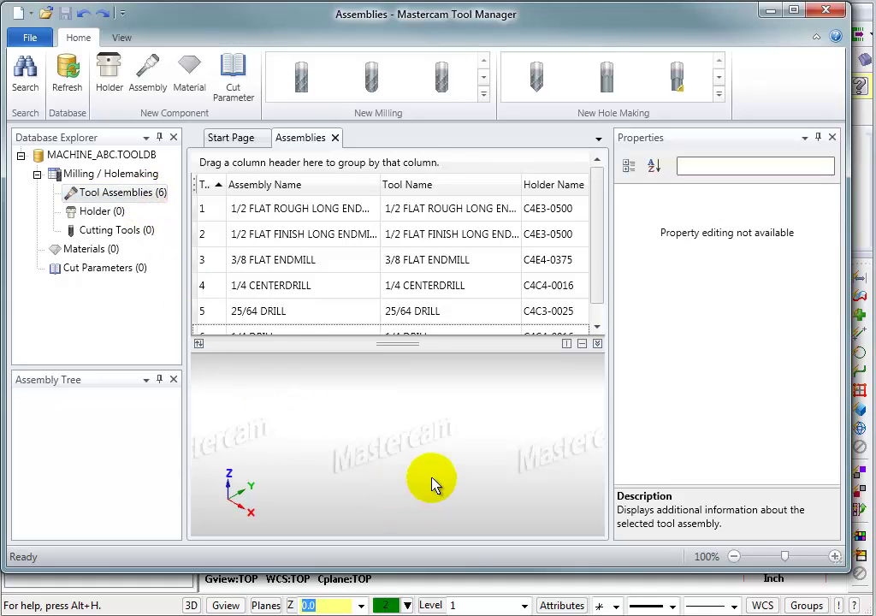
Select the 1/2 FLAT FINISH LONG ENDMILL assembly to show its properties, tree and 3D preview
{"action": "left_click", "coordinate": [237, 236]}
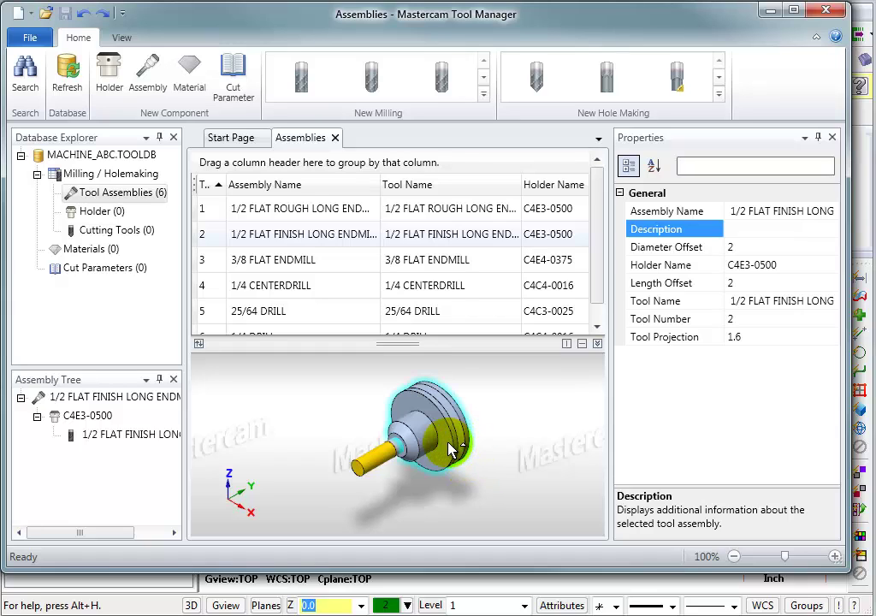
Select the C4E3-0500 holder in the preview to show its properties, then zoom and rotate the model
{"action": "left_click", "coordinate": [452, 451]}
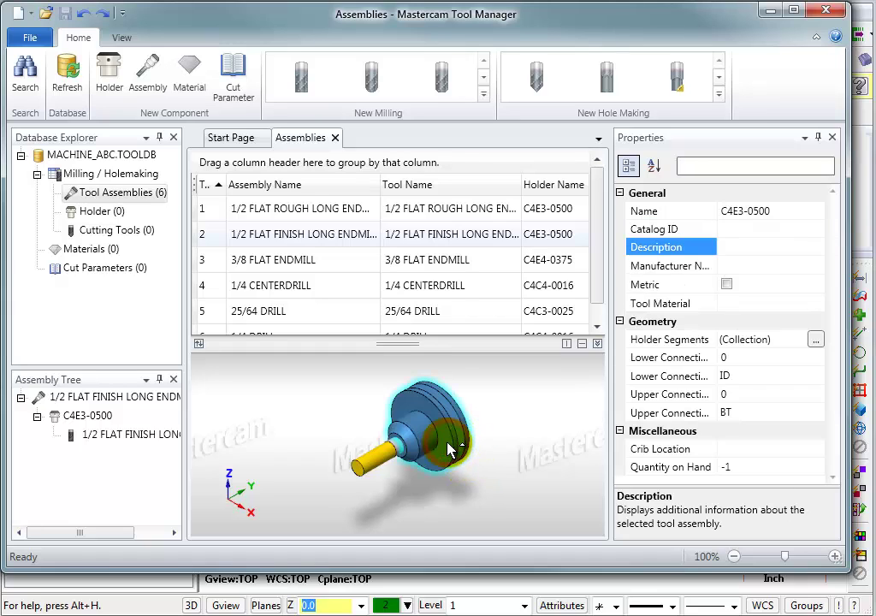
{"action": "scroll", "coordinate": [452, 451], "scroll_direction": "down", "scroll_amount": 5}
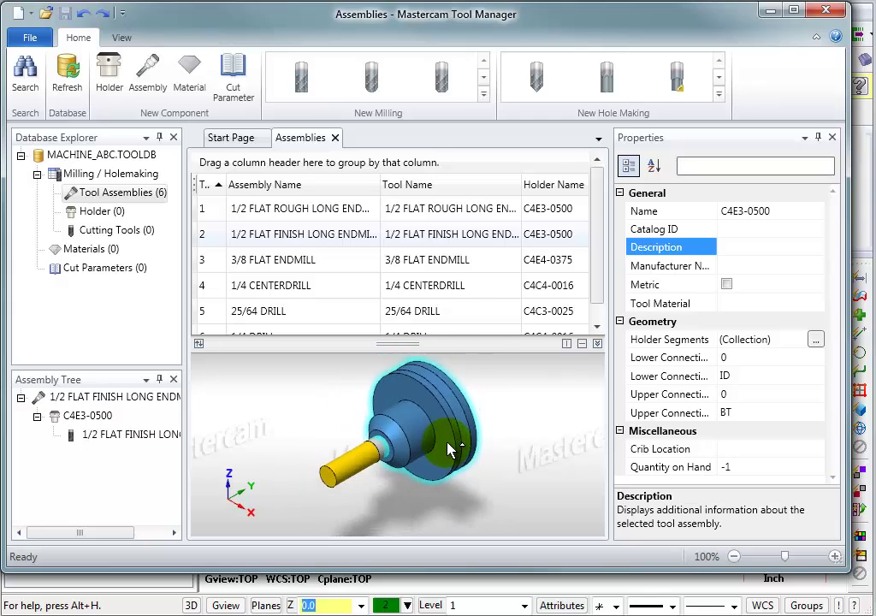
{"action": "scroll", "coordinate": [597, 377], "scroll_direction": "up", "scroll_amount": 3}
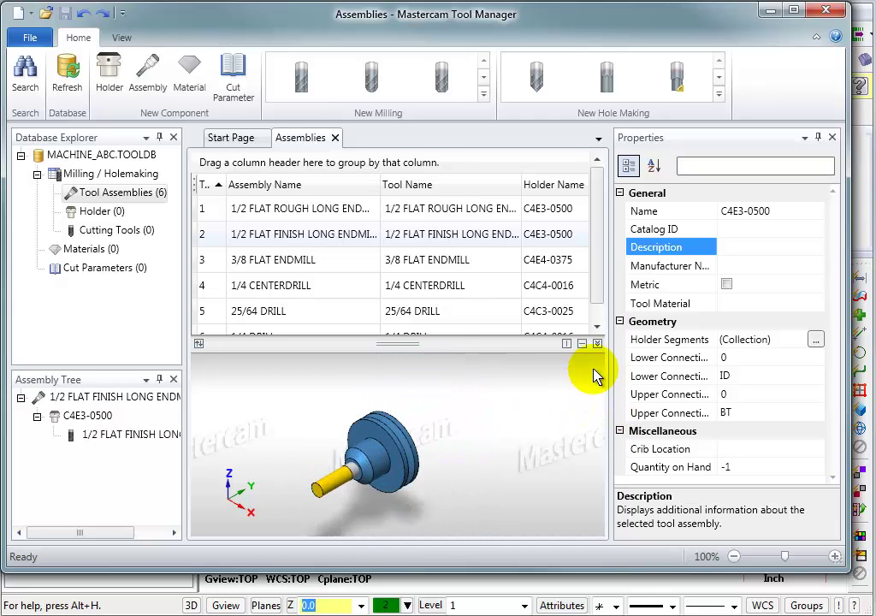
{"action": "scroll", "coordinate": [596, 377], "scroll_direction": "down", "scroll_amount": 2}
{"action": "scroll", "coordinate": [597, 377], "scroll_direction": "down", "scroll_amount": 2}
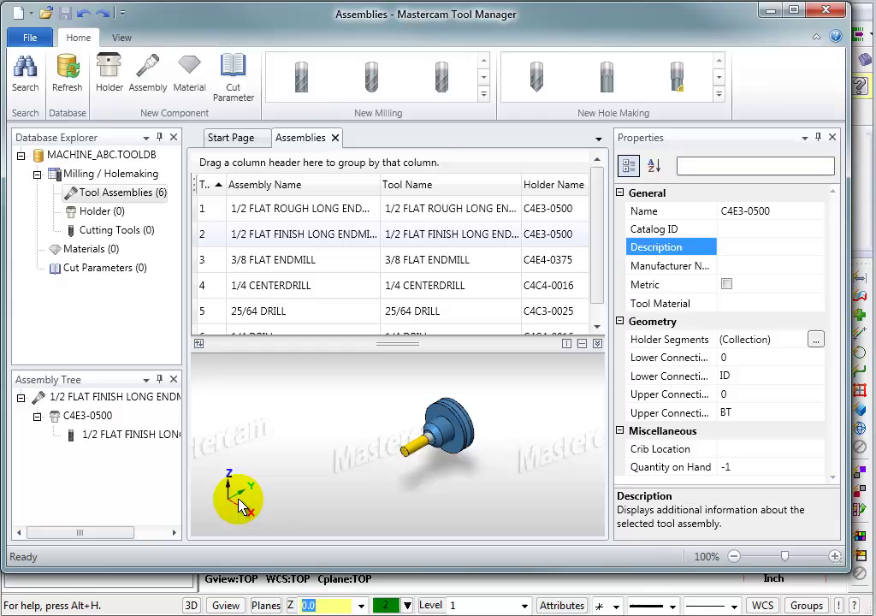
{"action": "scroll", "coordinate": [228, 513], "scroll_direction": "up", "scroll_amount": 4}
{"action": "scroll", "coordinate": [229, 512], "scroll_direction": "down", "scroll_amount": 4}
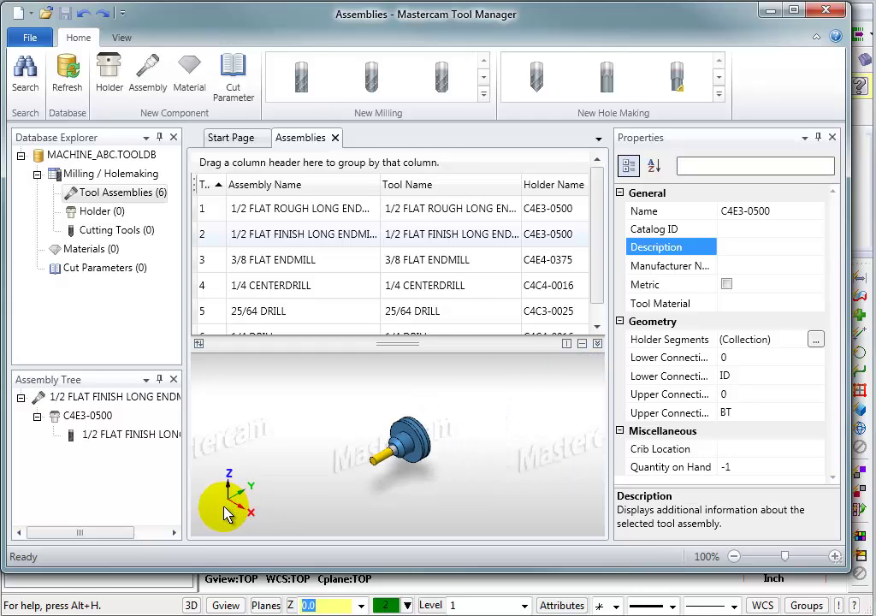
{"action": "scroll", "coordinate": [406, 445], "scroll_direction": "up", "scroll_amount": 2}
{"action": "scroll", "coordinate": [406, 445], "scroll_direction": "up", "scroll_amount": 3}
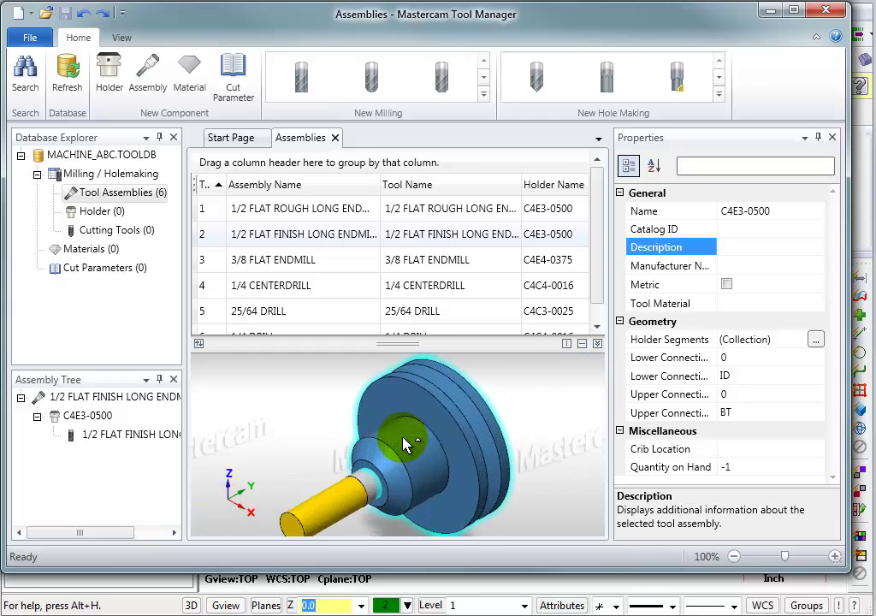
{"action": "scroll", "coordinate": [407, 445], "scroll_direction": "down", "scroll_amount": 2}
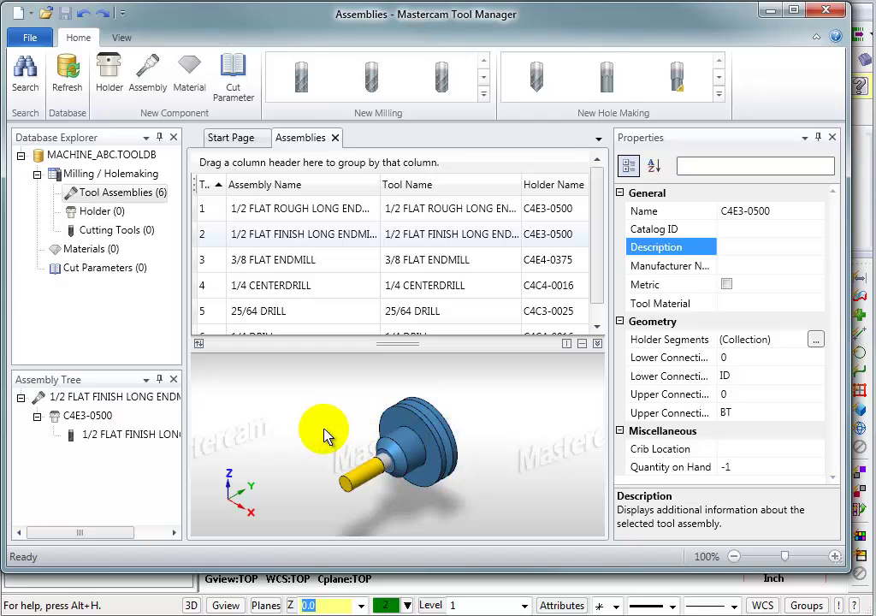
{"action": "middle_click_drag", "start_coordinate": [325, 436], "coordinate": [317, 416]}
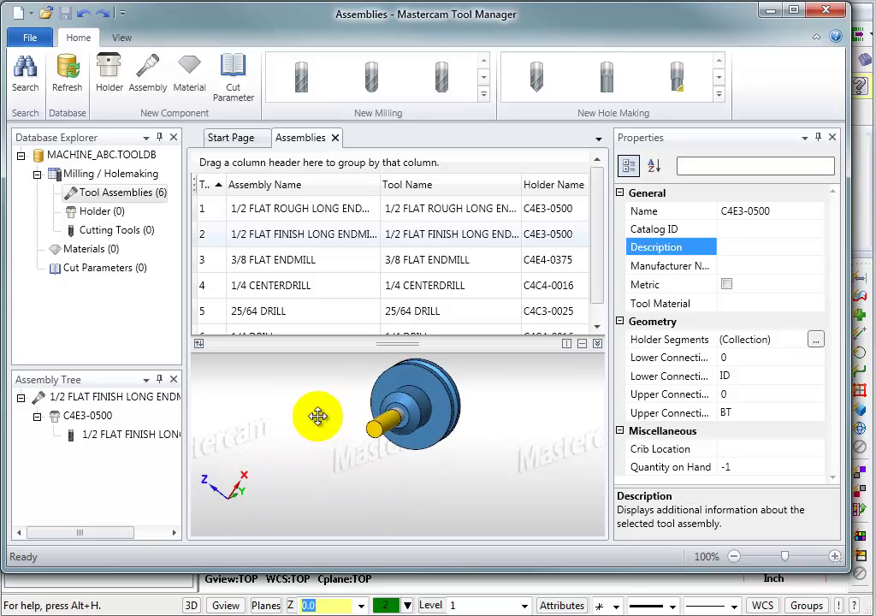
View the assembly preview from Top, Front and Right, then return it to Isometric and zoom in
{"action": "right_click", "coordinate": [315, 416]}
{"action": "left_click", "coordinate": [382, 505]}
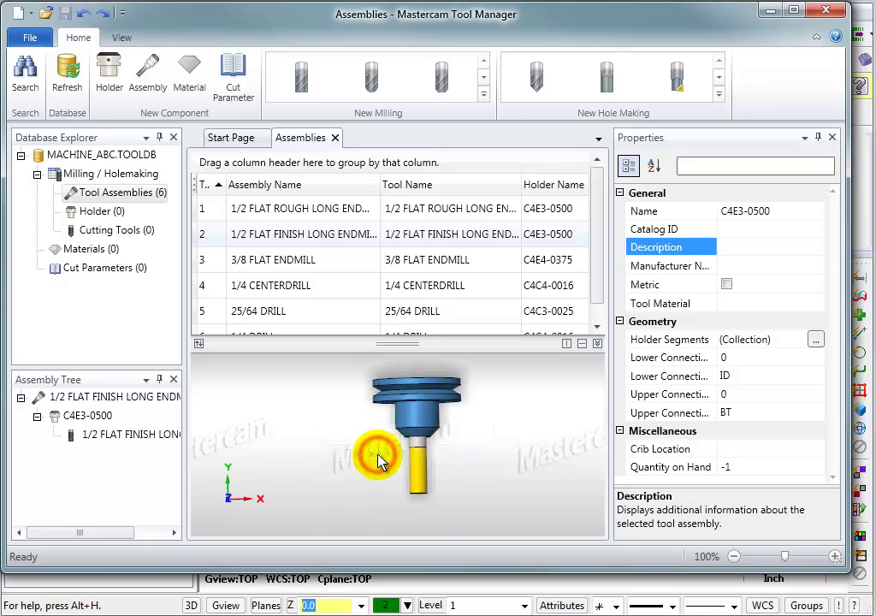
{"action": "right_click", "coordinate": [510, 426]}
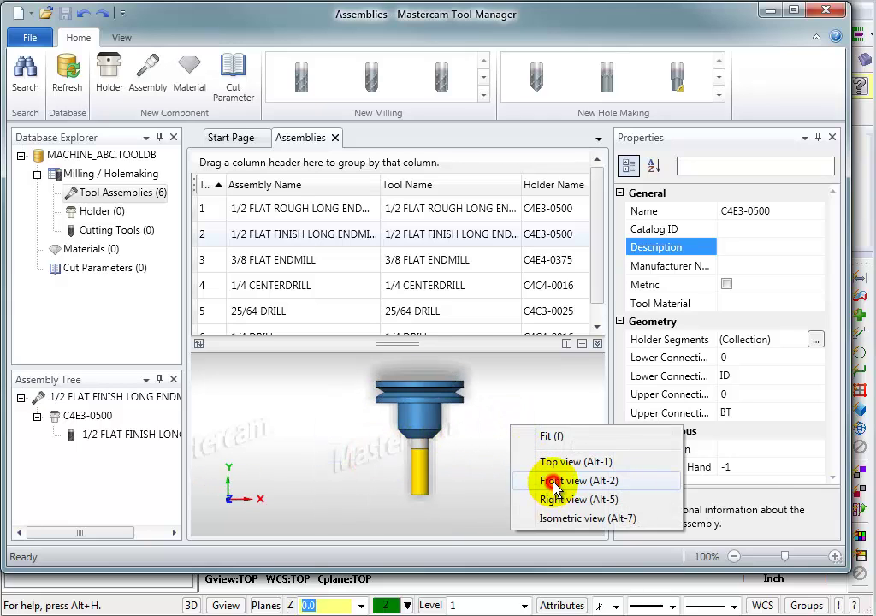
{"action": "left_click", "coordinate": [554, 485]}
{"action": "right_click", "coordinate": [485, 424]}
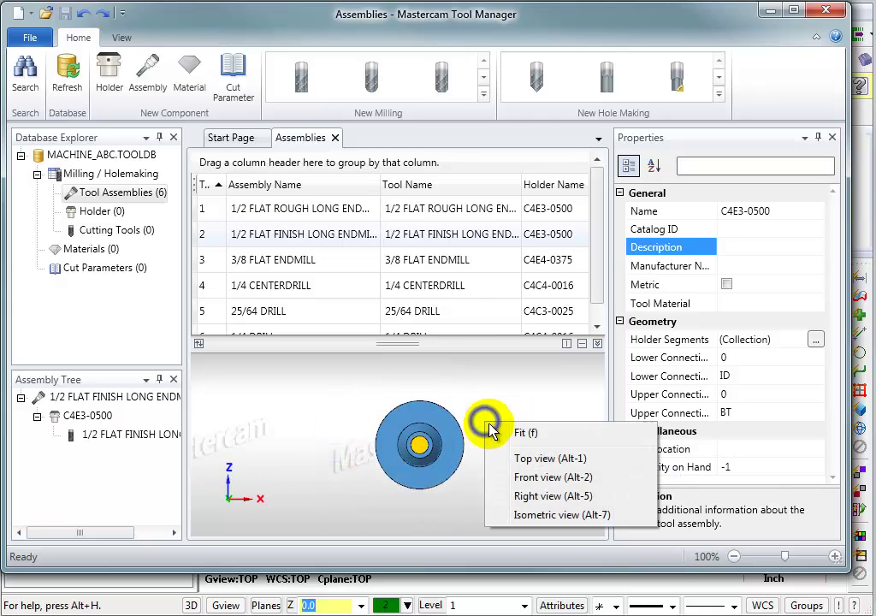
{"action": "left_click", "coordinate": [537, 498]}
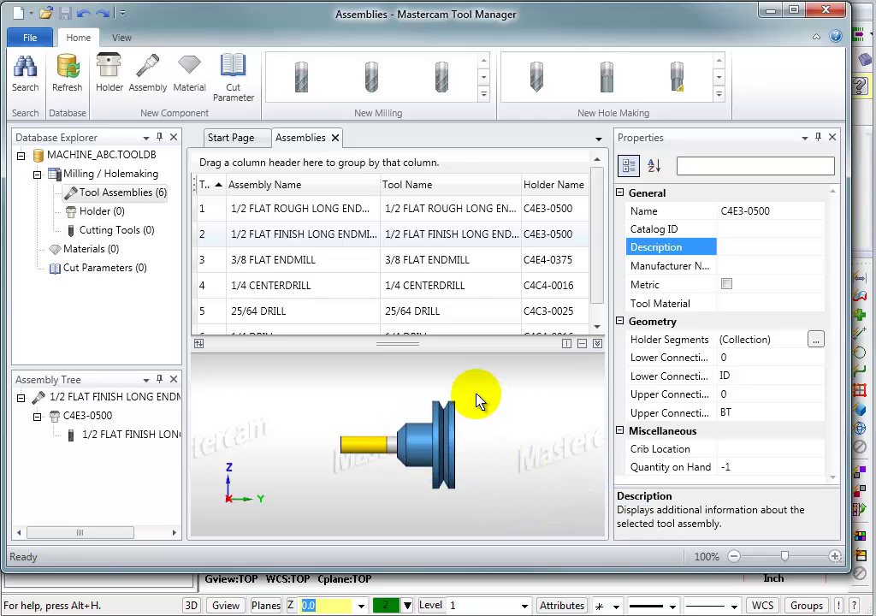
{"action": "right_click", "coordinate": [479, 402]}
{"action": "left_click", "coordinate": [525, 487]}
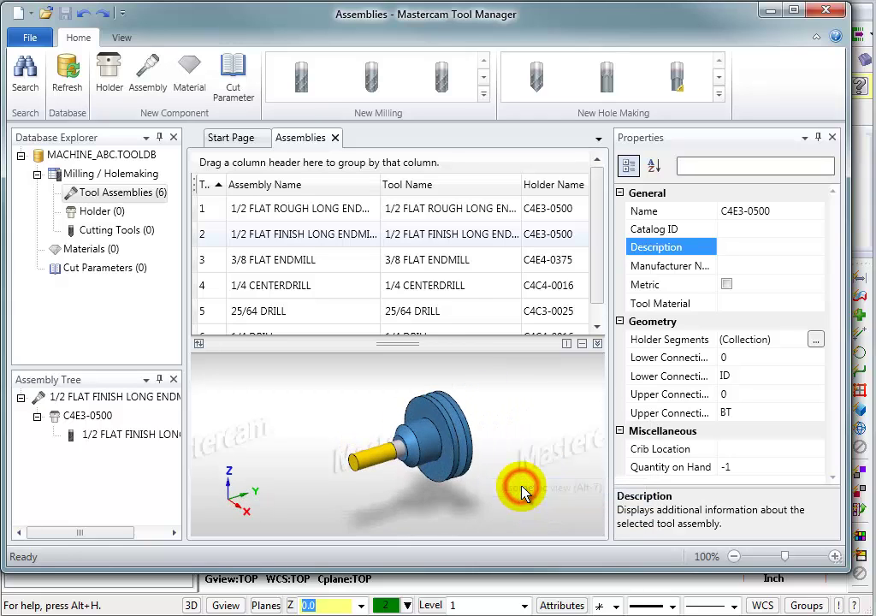
{"action": "scroll", "coordinate": [485, 427], "scroll_direction": "up", "scroll_amount": 3}
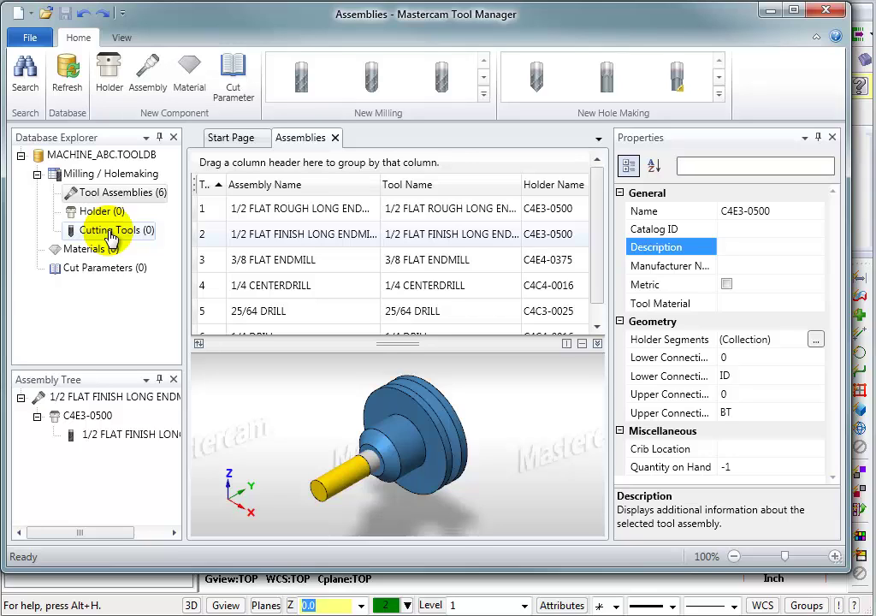
Open Cutting Tools (0) from the Database Explorer to show the empty Tools list
{"action": "left_click", "coordinate": [111, 231]}
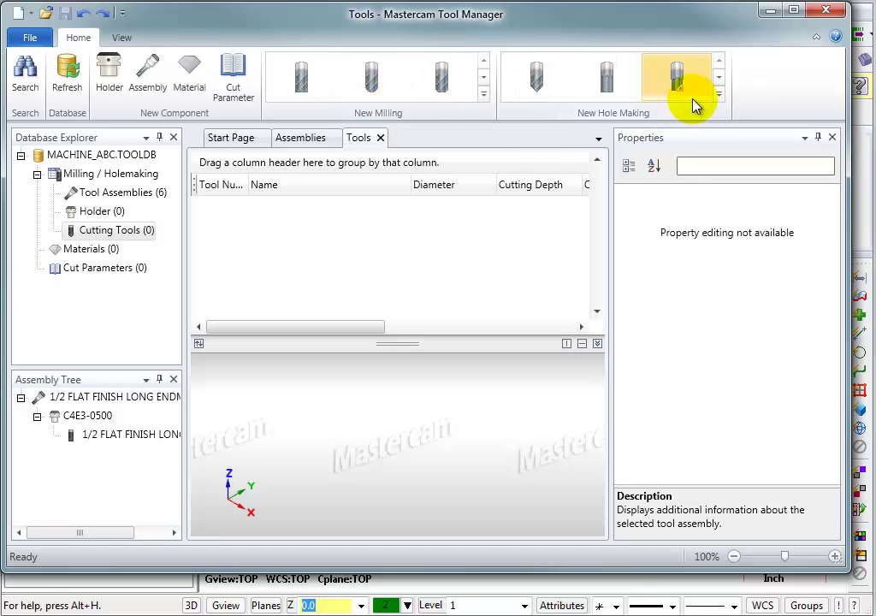
{"action": "left_click", "coordinate": [483, 94]}
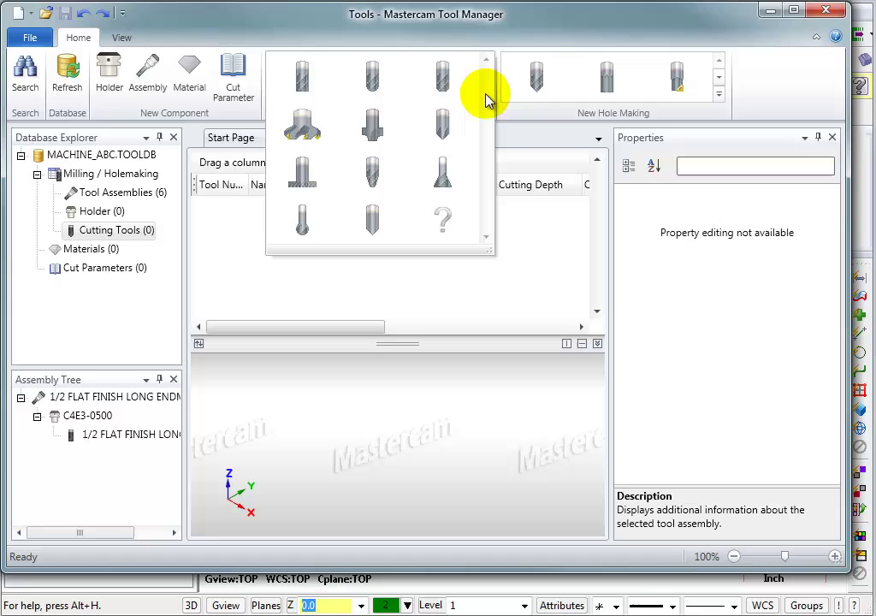
{"action": "left_click", "coordinate": [719, 87]}
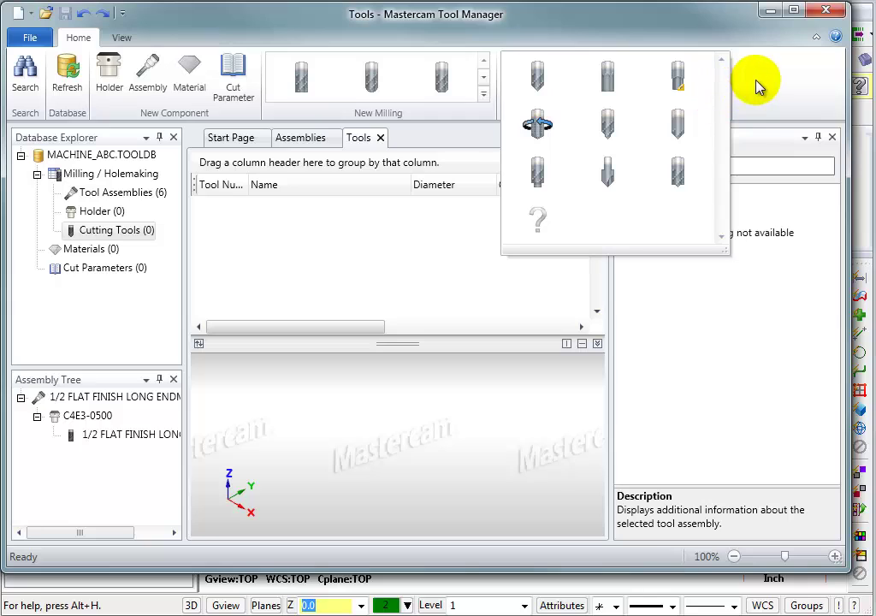
{"action": "left_click", "coordinate": [757, 83]}
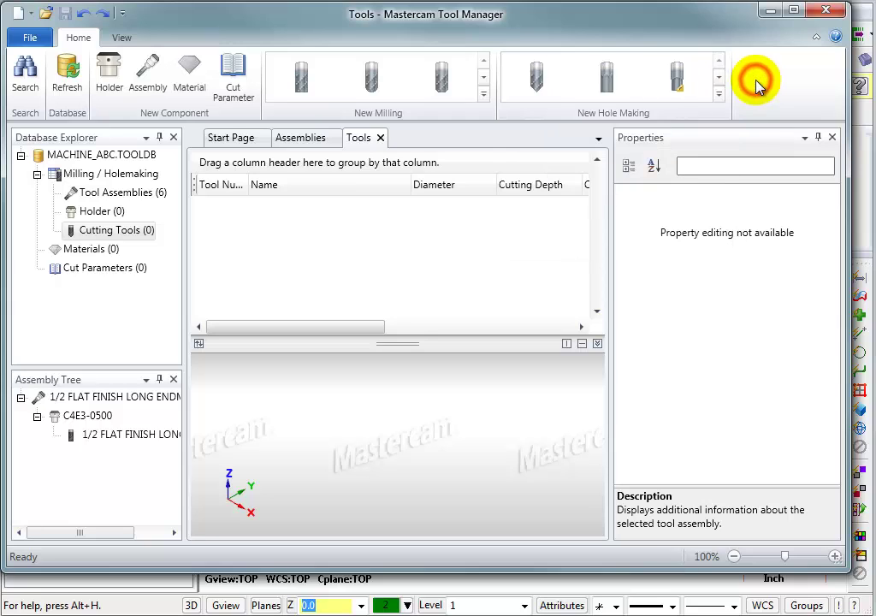
Start a new end mill and highlight its cutting length and overall length dimensions
{"action": "left_click", "coordinate": [305, 86]}
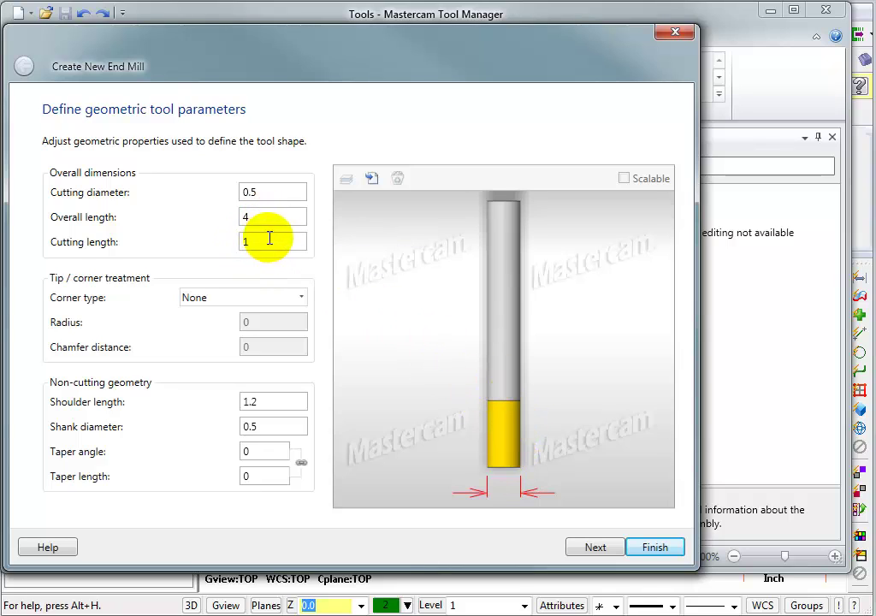
{"action": "left_click", "coordinate": [269, 239]}
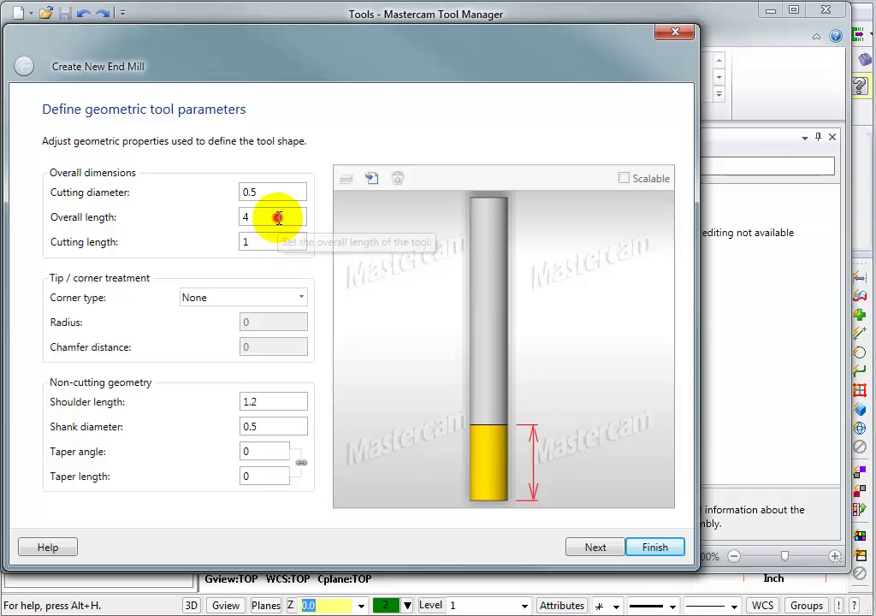
{"action": "left_click", "coordinate": [278, 218]}
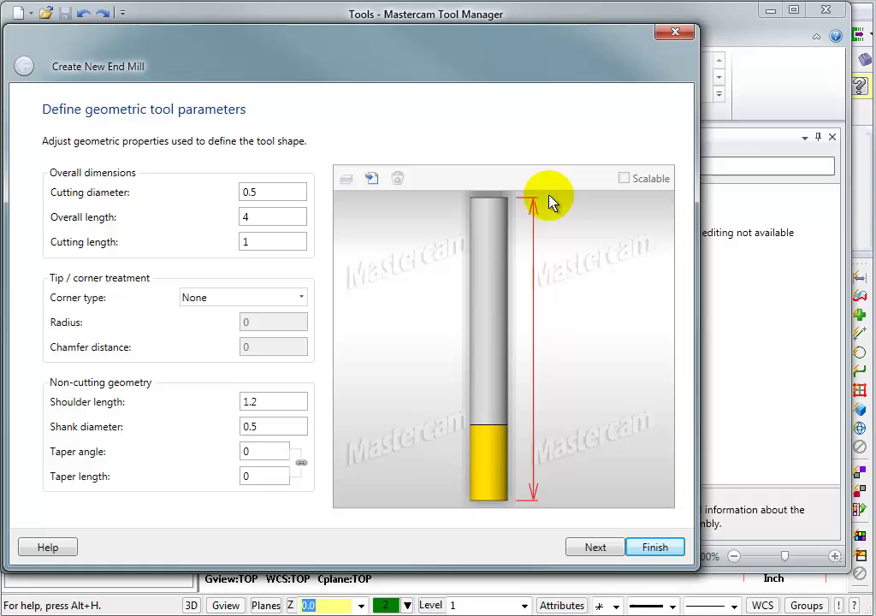
Try Corner Radius, Full Radius and Chamfer corner types, then set the corner type to None
{"action": "left_click", "coordinate": [300, 297]}
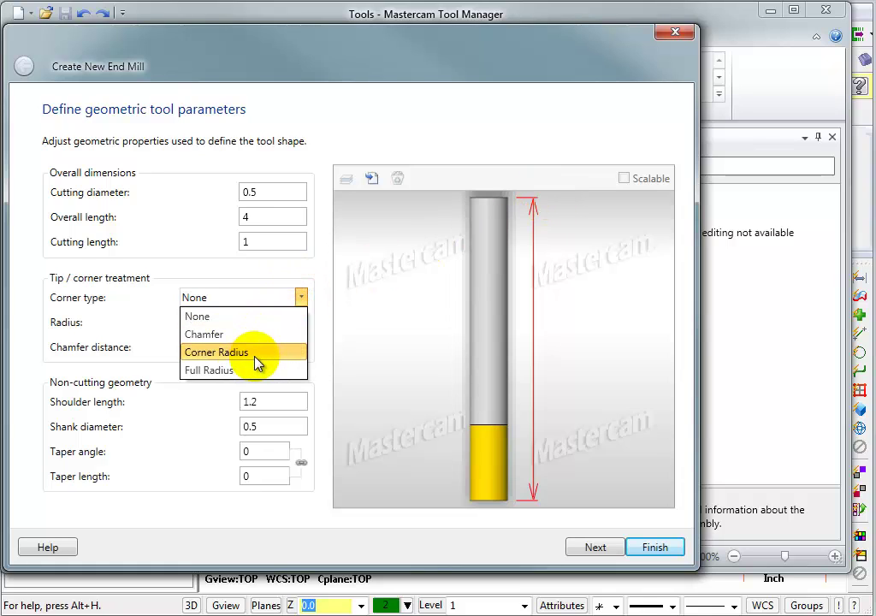
{"action": "left_click", "coordinate": [257, 364]}
{"action": "left_click", "coordinate": [301, 297]}
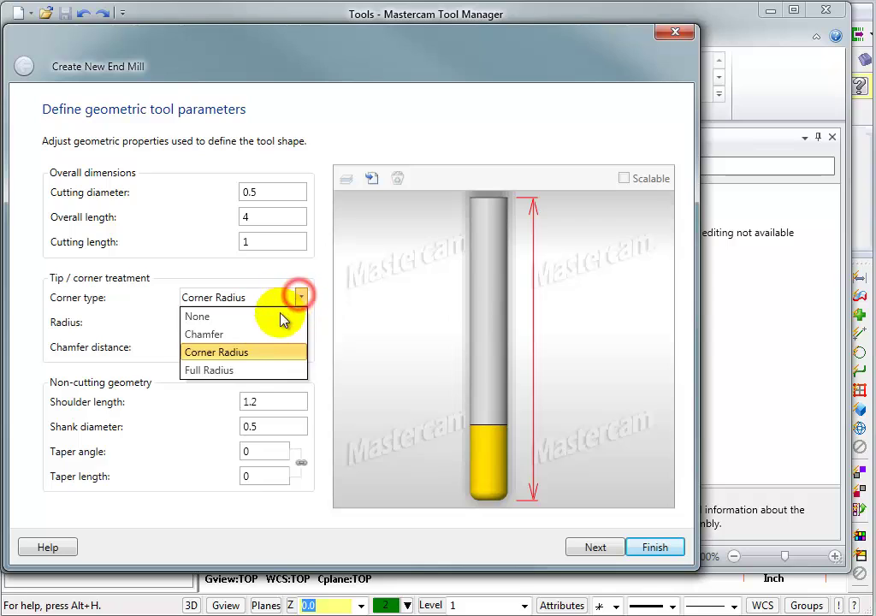
{"action": "left_click", "coordinate": [245, 371]}
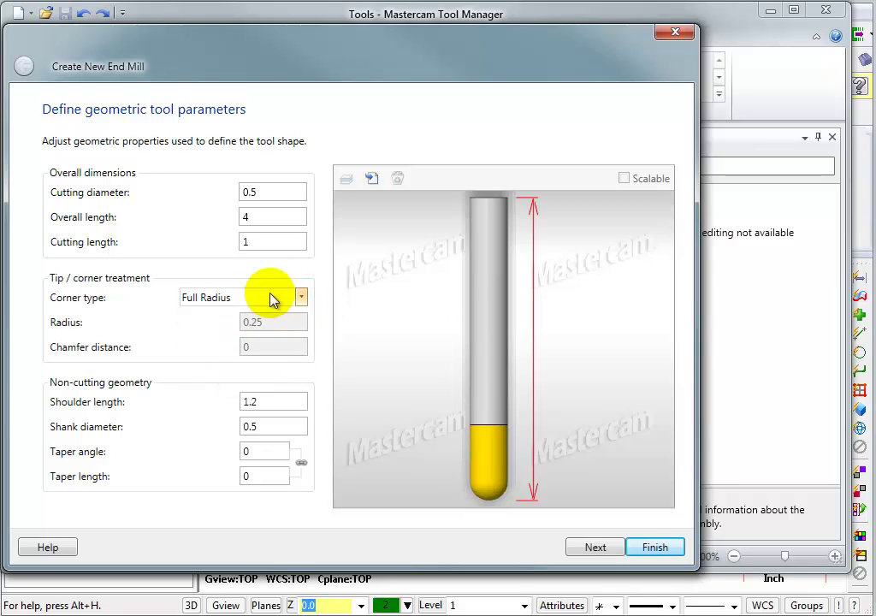
{"action": "left_click", "coordinate": [301, 297]}
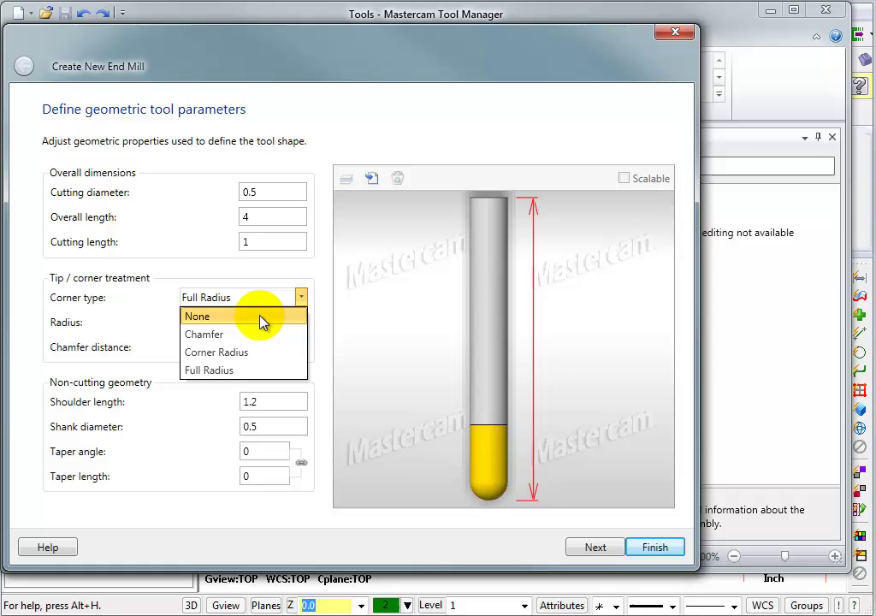
{"action": "left_click", "coordinate": [252, 336]}
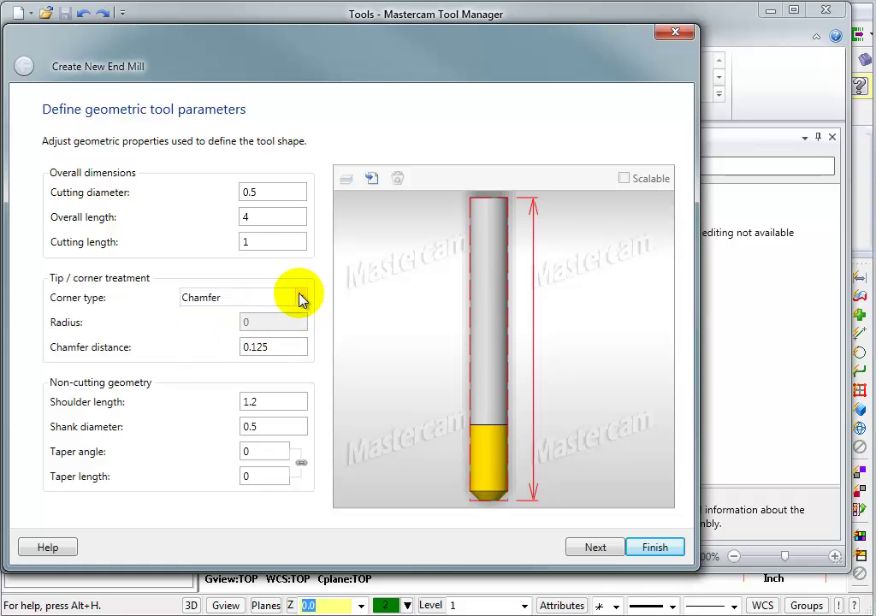
{"action": "left_click", "coordinate": [301, 297]}
{"action": "left_click", "coordinate": [241, 315]}
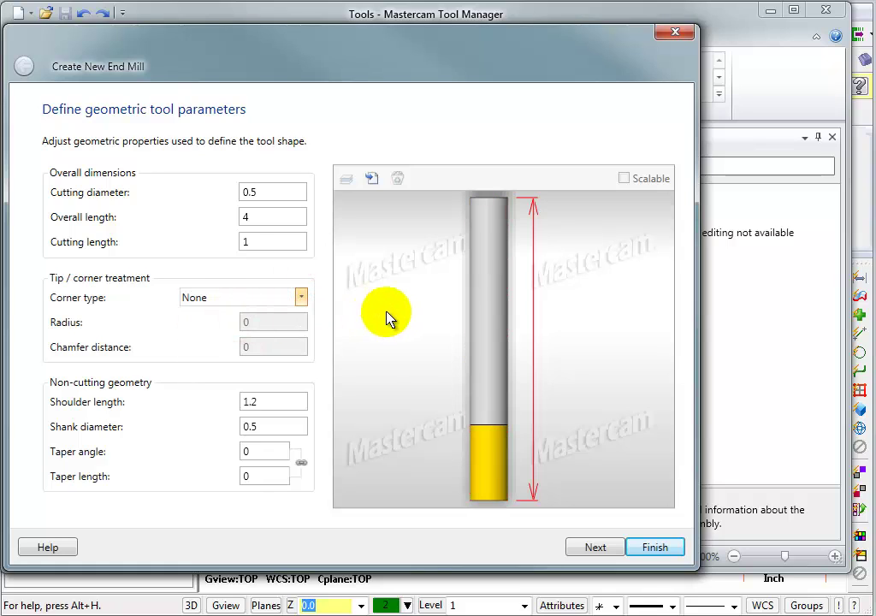
Try a 0.125 Corner Radius tip, then return the corner type to None
{"action": "left_click", "coordinate": [300, 296]}
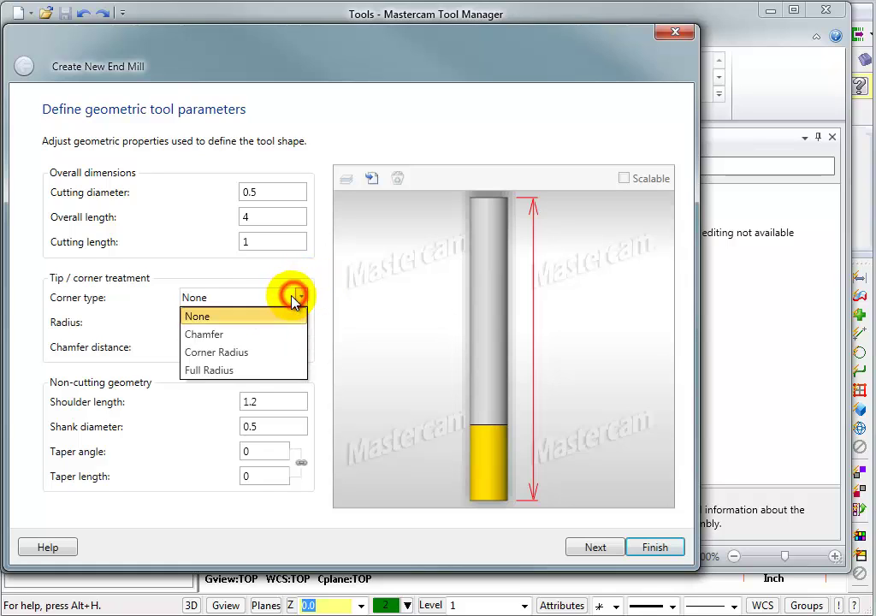
{"action": "left_click", "coordinate": [250, 353]}
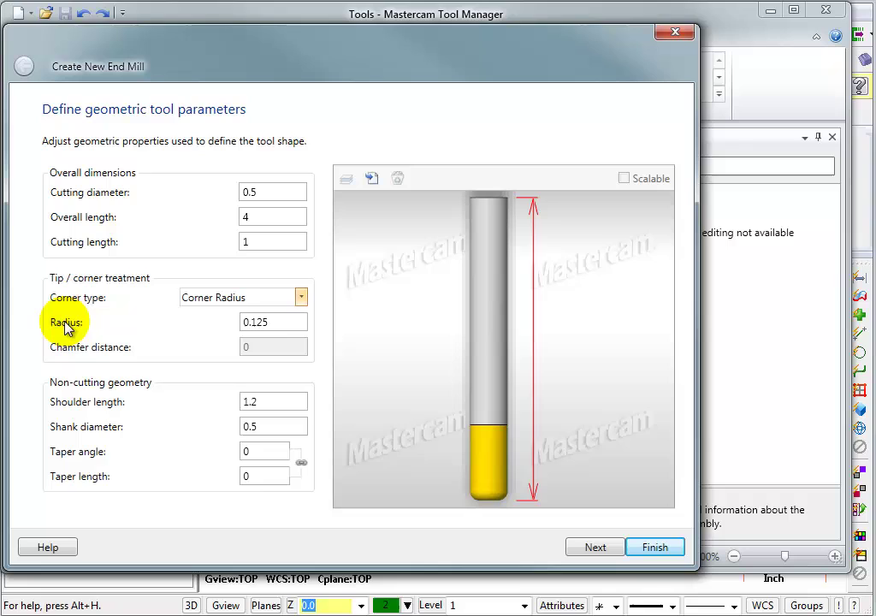
{"action": "left_click", "coordinate": [282, 322]}
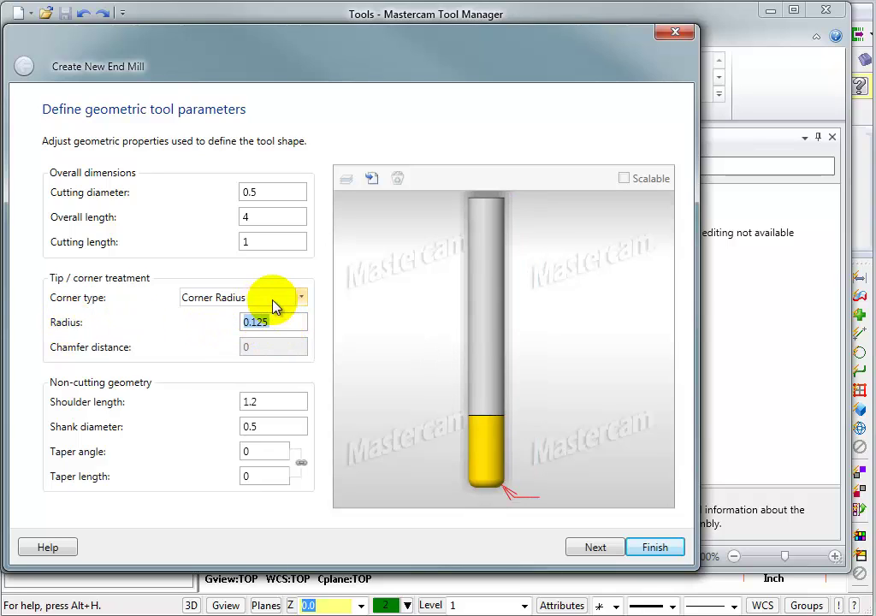
{"action": "left_click", "coordinate": [295, 299]}
{"action": "left_click", "coordinate": [251, 318]}
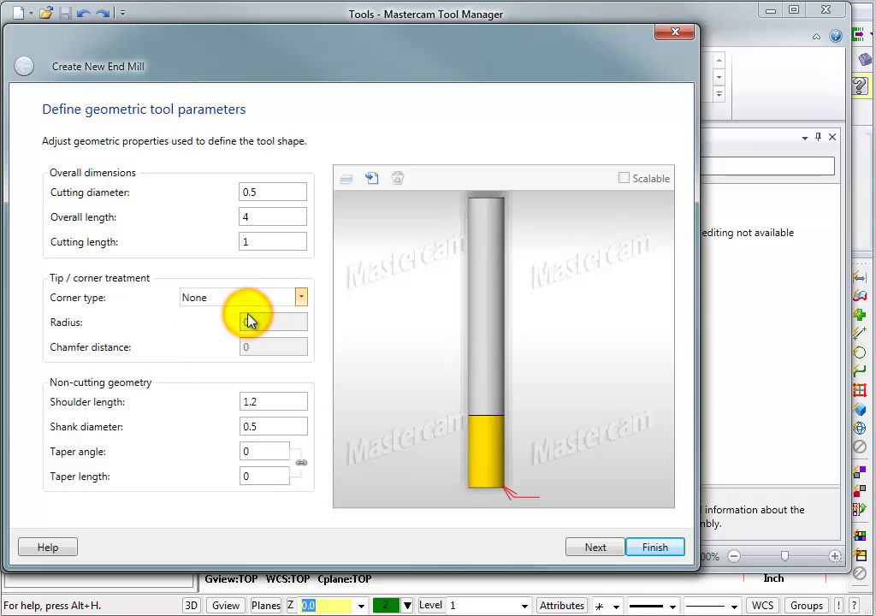
Enter .25 as the end mill's shank diameter
{"action": "left_click", "coordinate": [280, 428]}
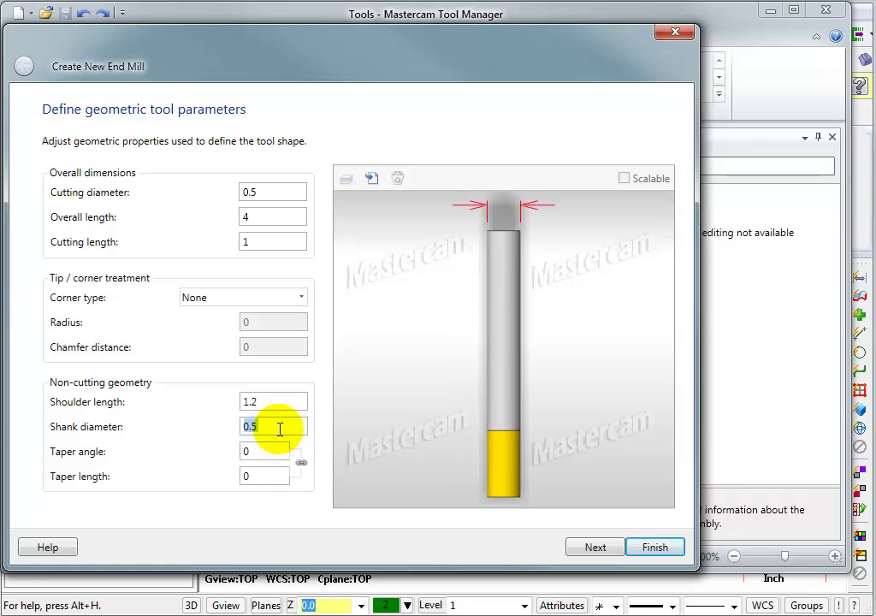
{"action": "type", "text": ".25"}
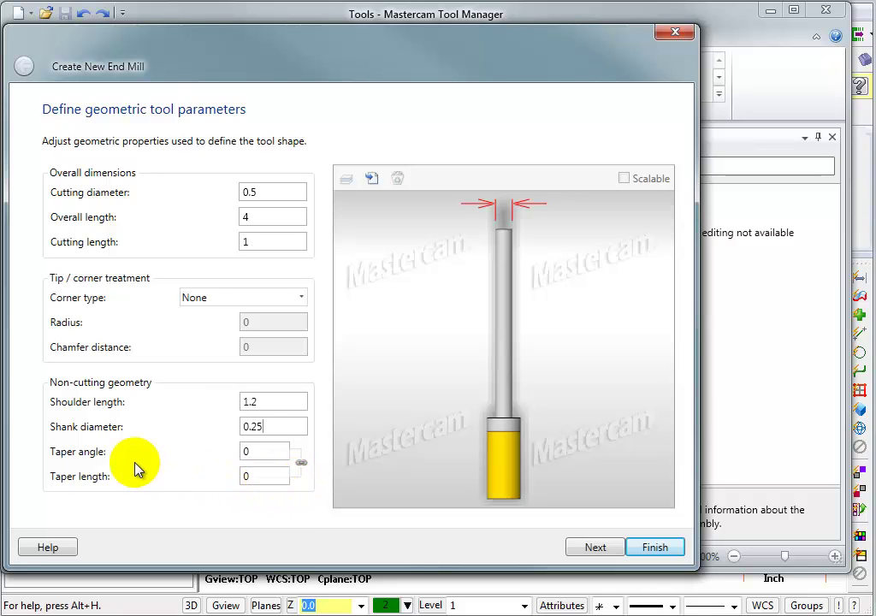
Advance to the miscellaneous properties page and keep Carbide as the tool material
{"action": "left_click", "coordinate": [592, 549]}
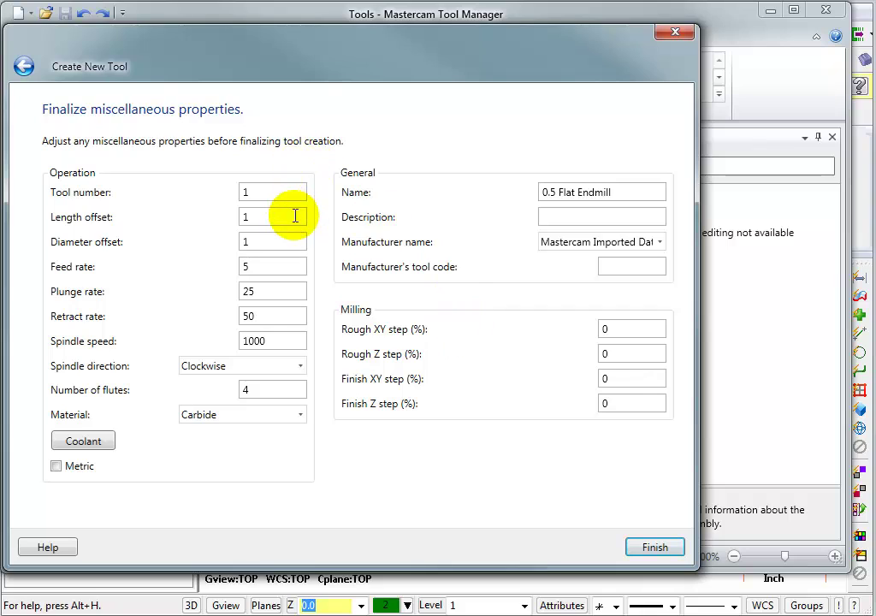
{"action": "mouse_move", "coordinate": [295, 216]}
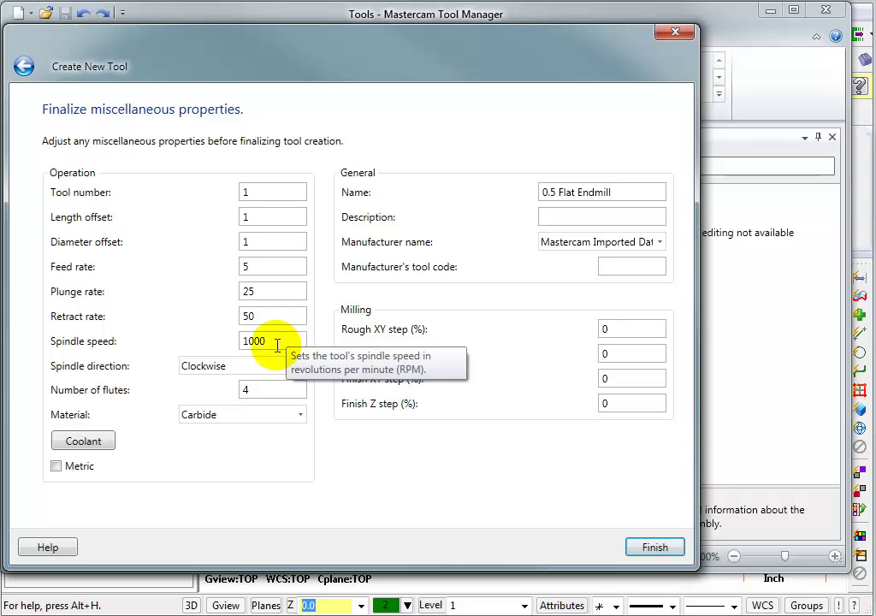
{"action": "left_click", "coordinate": [302, 418]}
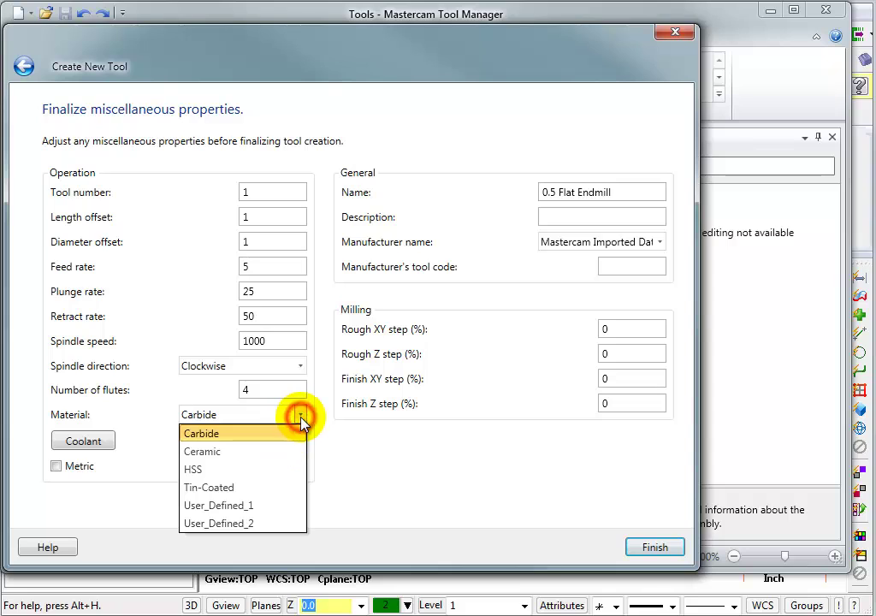
{"action": "left_click", "coordinate": [300, 417]}
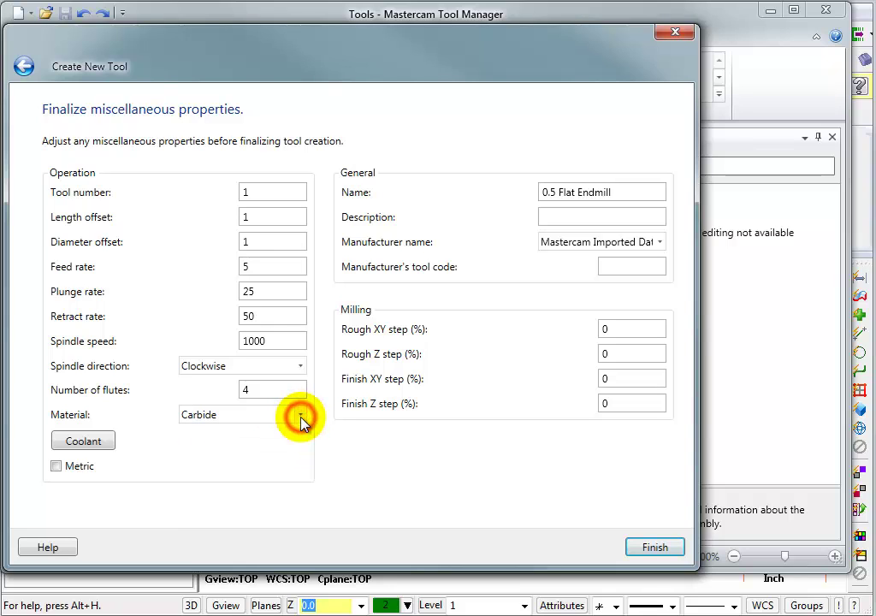
Open the Coolant settings and cancel them without changes
{"action": "left_click", "coordinate": [91, 441]}
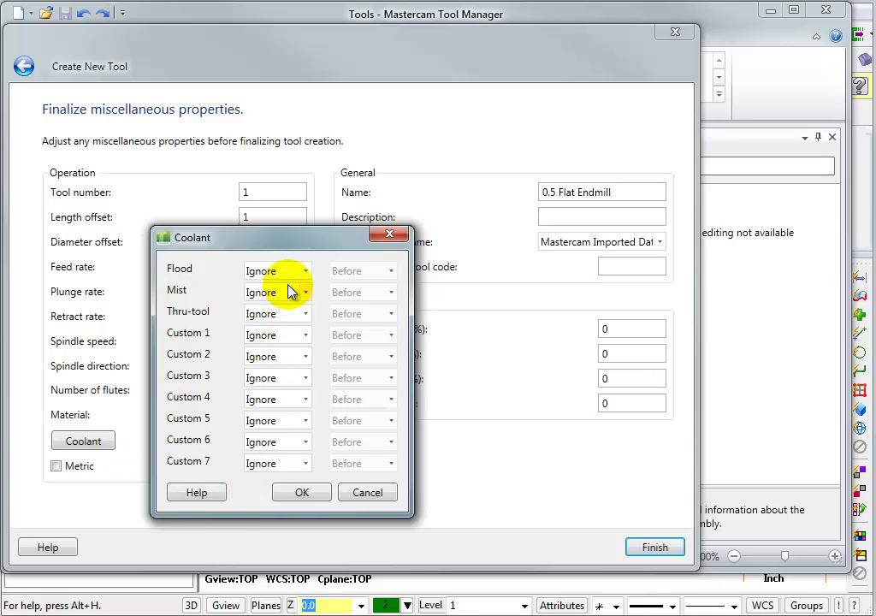
{"action": "left_click", "coordinate": [362, 493]}
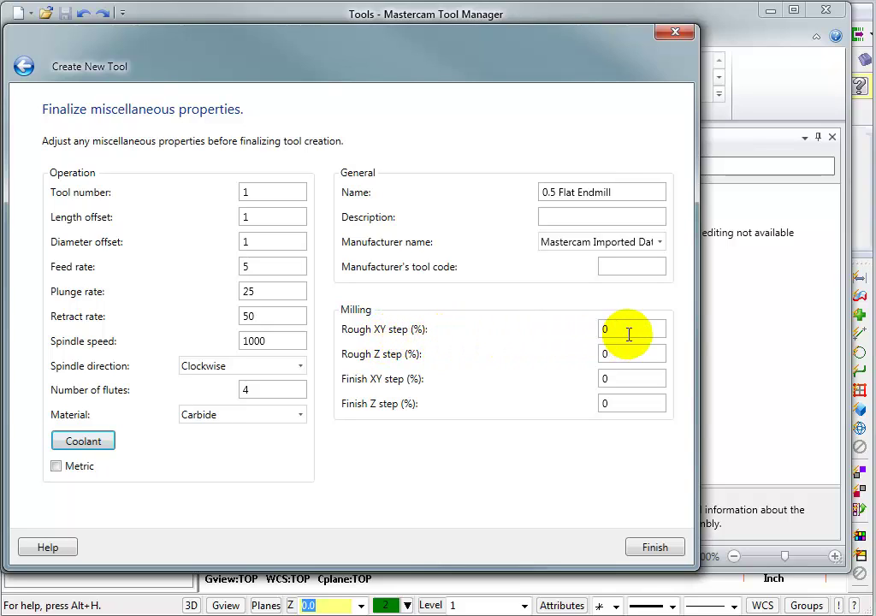
{"action": "mouse_move", "coordinate": [628, 333]}
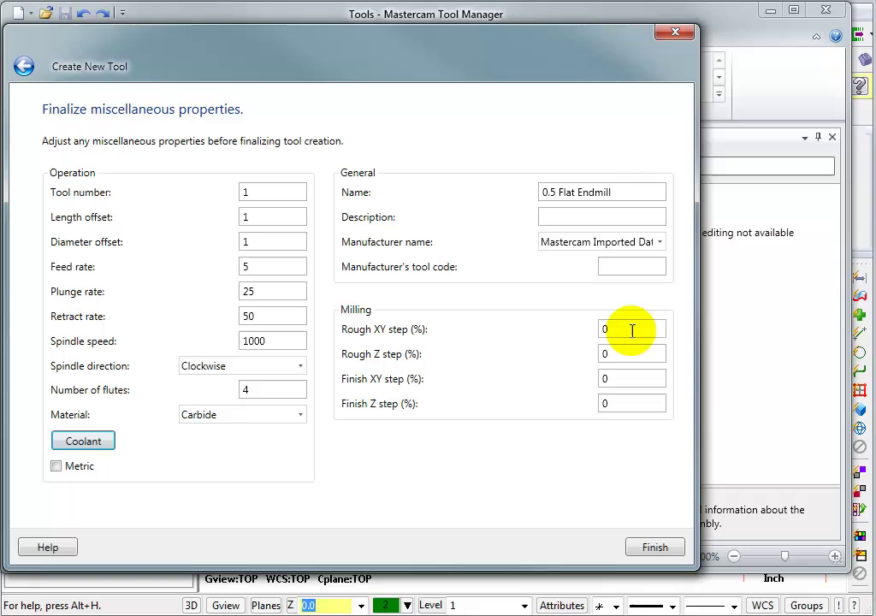
{"action": "mouse_move", "coordinate": [622, 354]}
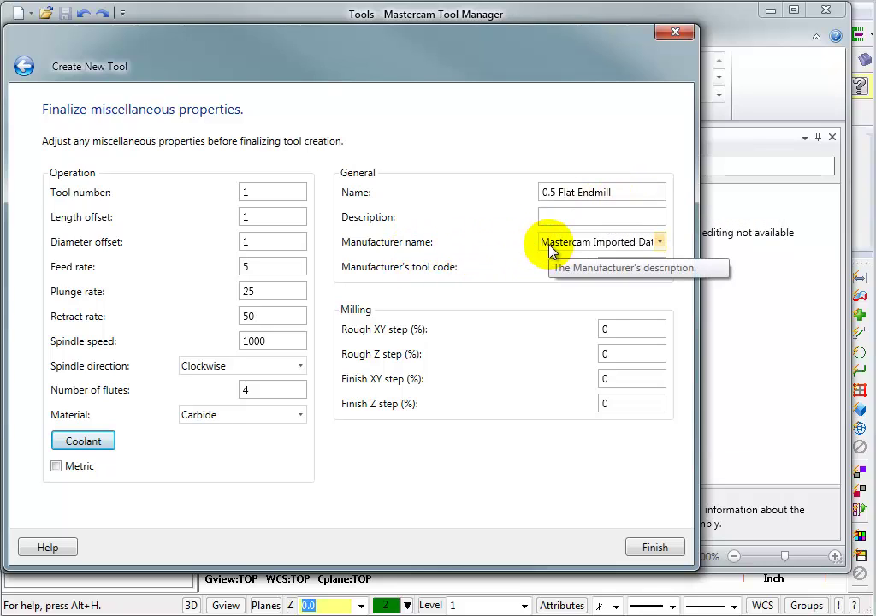
{"action": "left_click", "coordinate": [659, 244]}
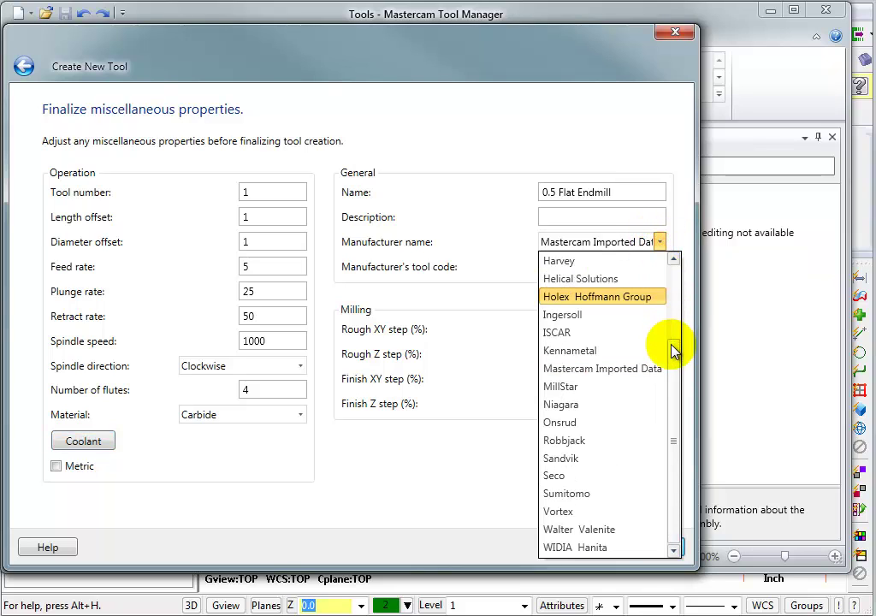
{"action": "left_click_drag", "start_coordinate": [673, 357], "coordinate": [617, 385]}
{"action": "left_click", "coordinate": [496, 246]}
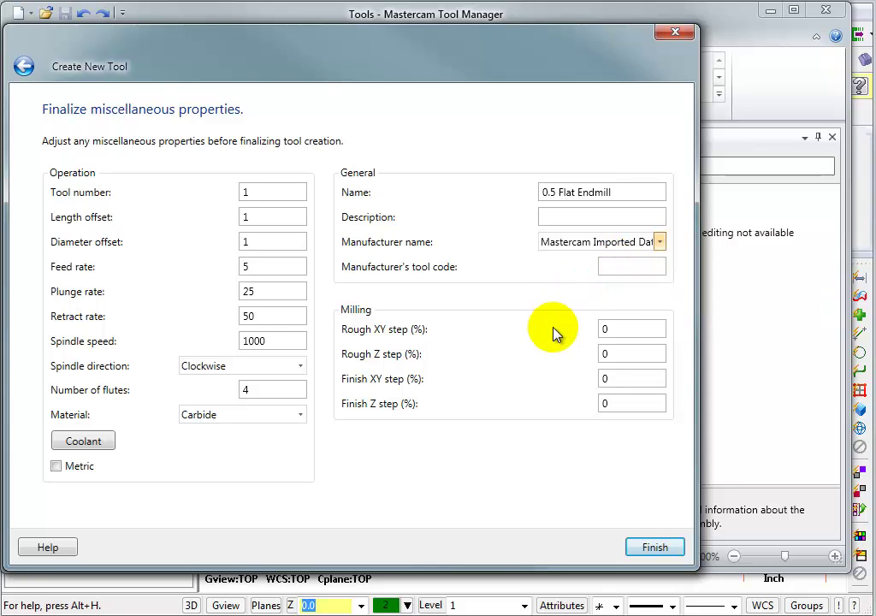
Finish the 0.5 Flat Endmill, rotate its 3D preview, and select it in the Tools list
{"action": "left_click", "coordinate": [655, 548]}
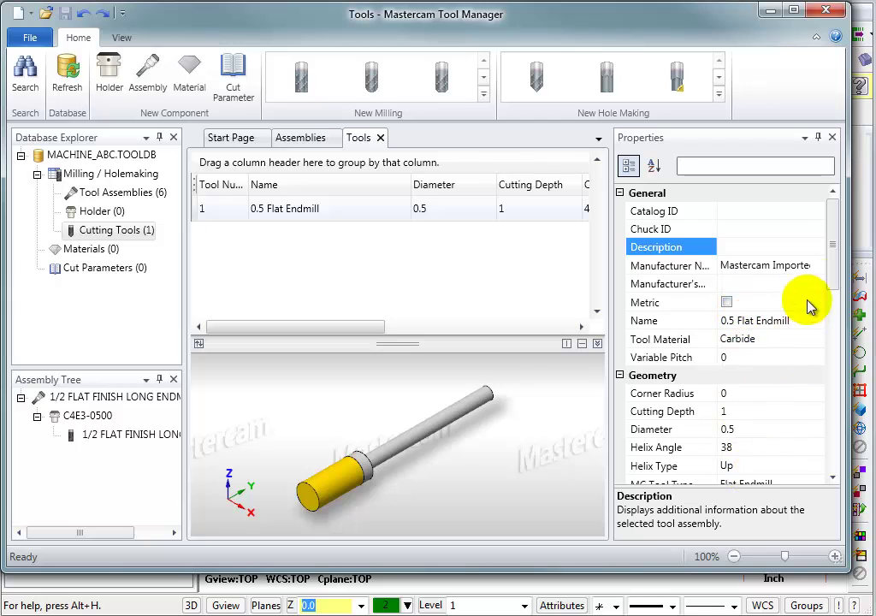
{"action": "left_click_drag", "start_coordinate": [836, 273], "coordinate": [854, 229]}
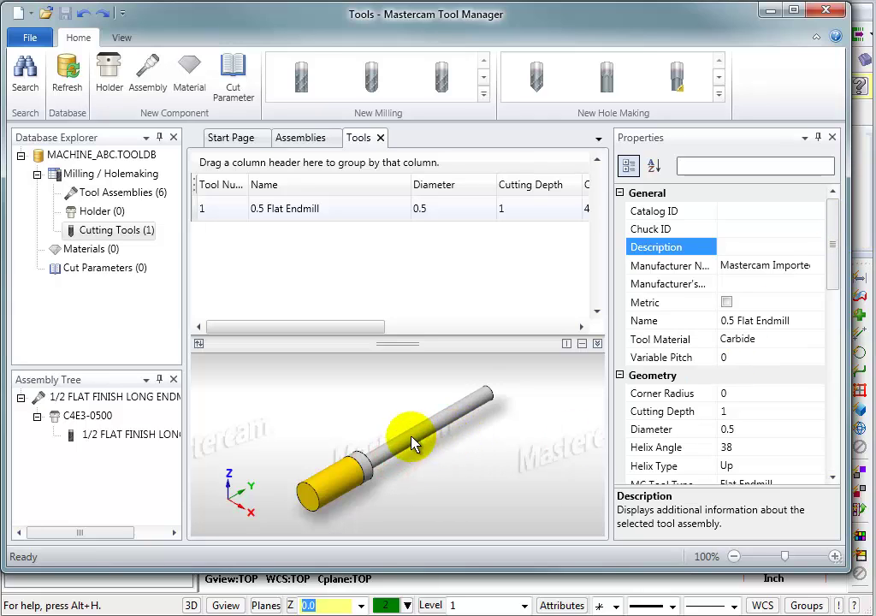
{"action": "mouse_move", "coordinate": [389, 439]}
{"action": "middle_mouse_down"}
{"action": "mouse_move", "coordinate": [514, 405]}
{"action": "mouse_move", "coordinate": [383, 424]}
{"action": "mouse_move", "coordinate": [378, 415]}
{"action": "mouse_move", "coordinate": [394, 417]}
{"action": "middle_mouse_up"}
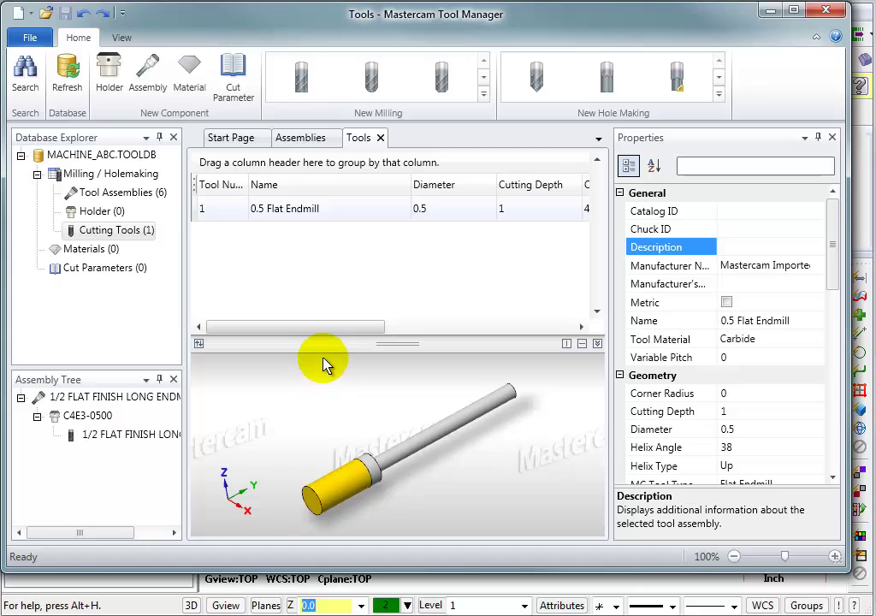
{"action": "left_click", "coordinate": [289, 212]}
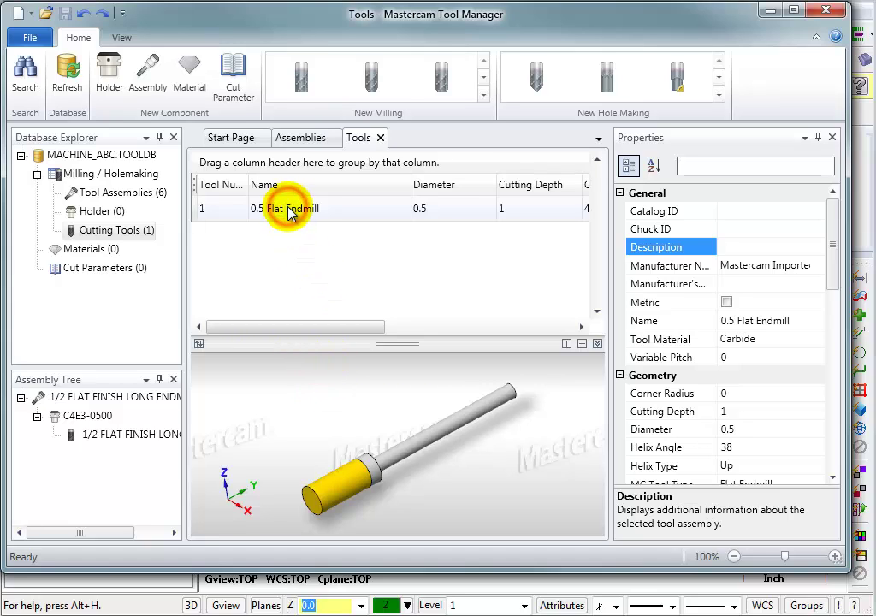